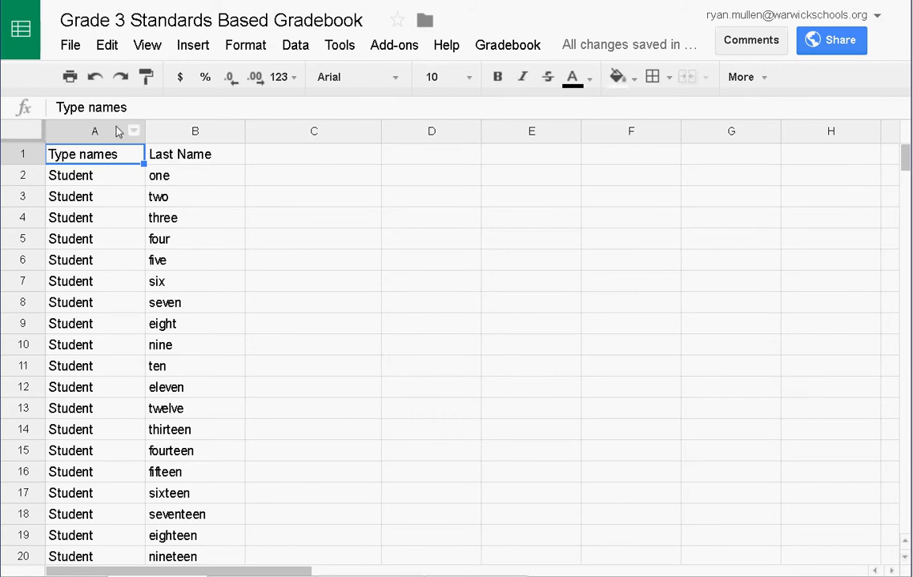
Open the File menu of the Grade 3 Standards Based Gradebook.
left_click(68, 46)
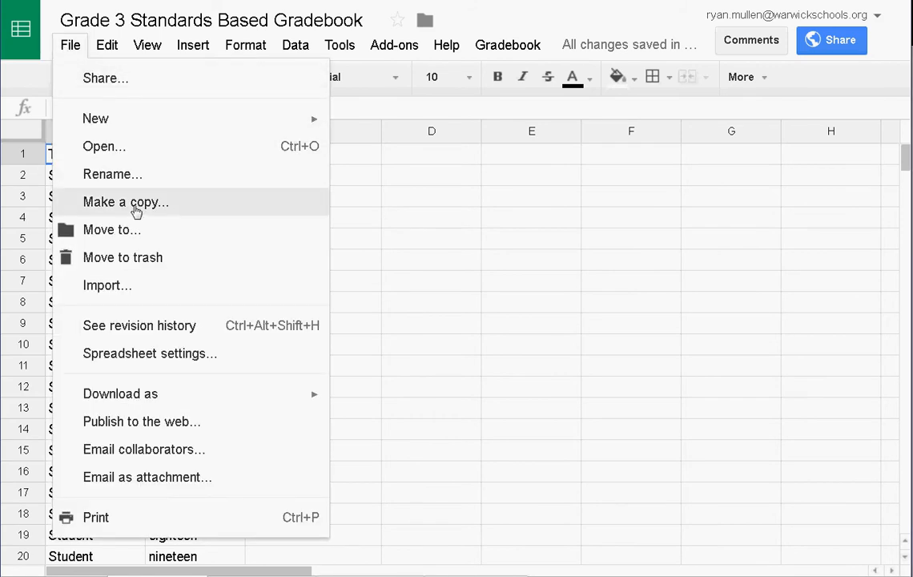
Copy the gradebook, replacing 'Copy of Grade 3' with 'your name' in the copy's title.
left_click(135, 207)
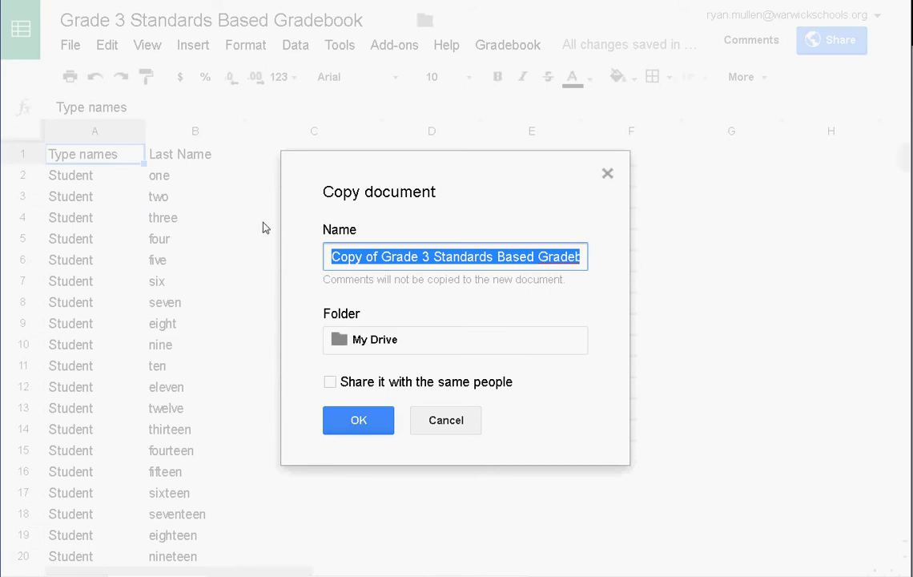
left_click(379, 257)
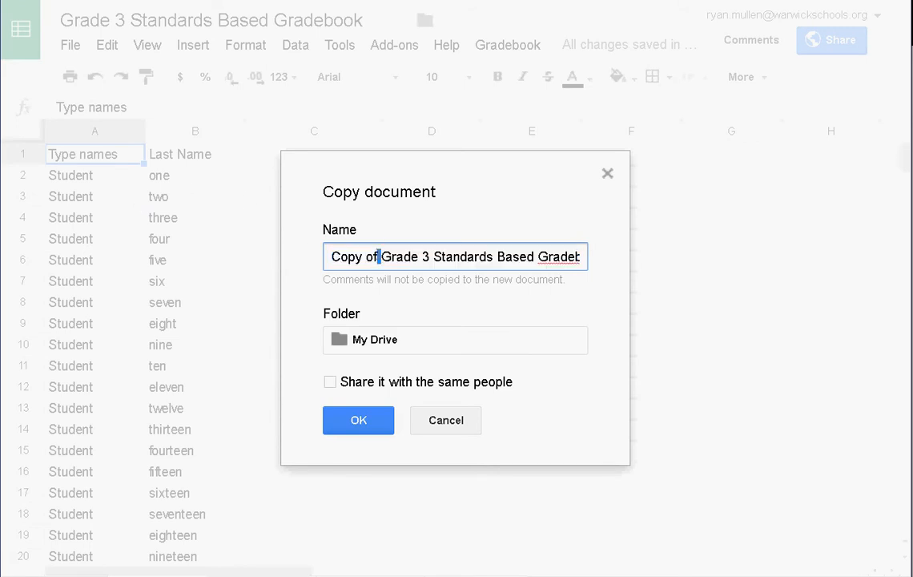
key("shift+Right")
left_click_drag(379, 256, 319, 262)
type("your name")
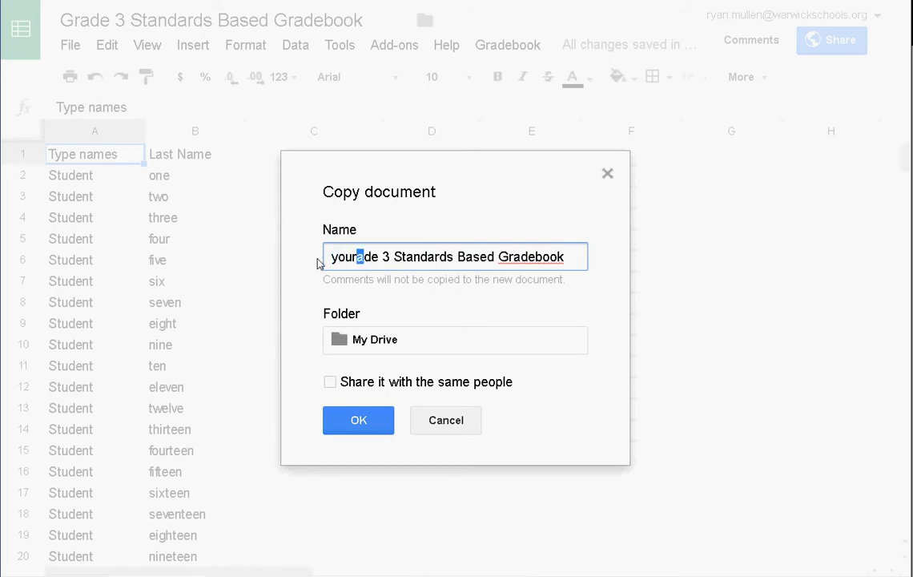
left_click(360, 421)
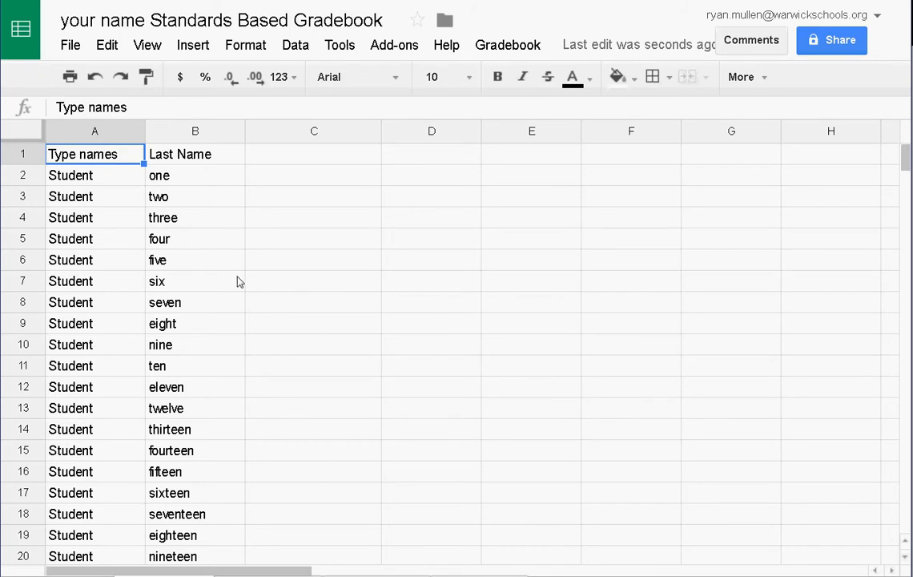
Enter two students' first and last names into A2:B2 and A3:B3.
left_click(142, 177)
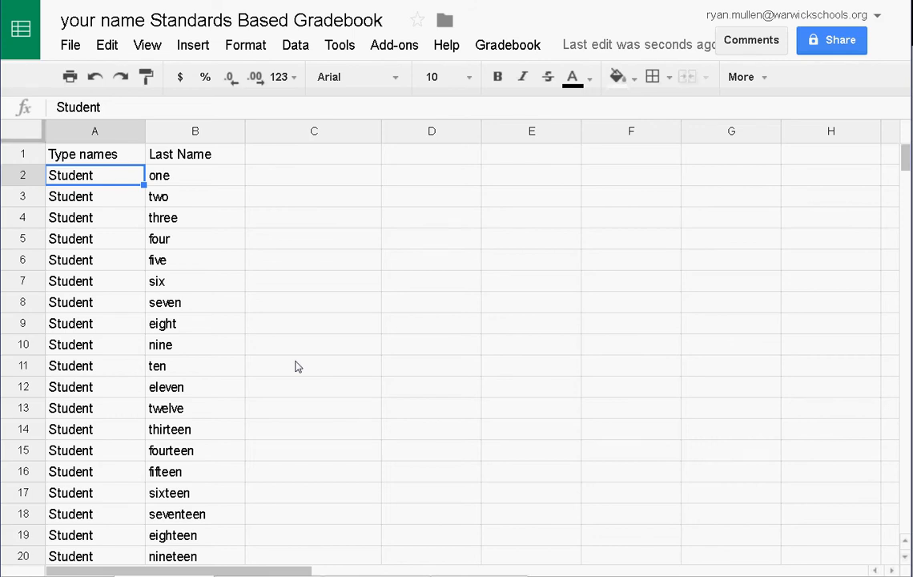
type("Ryan")
key("Tab")
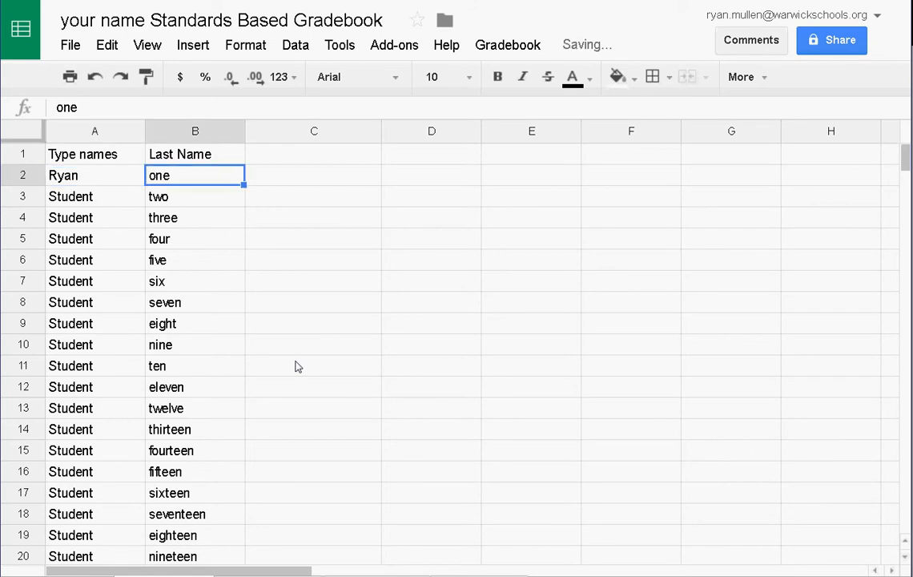
type("Mullen")
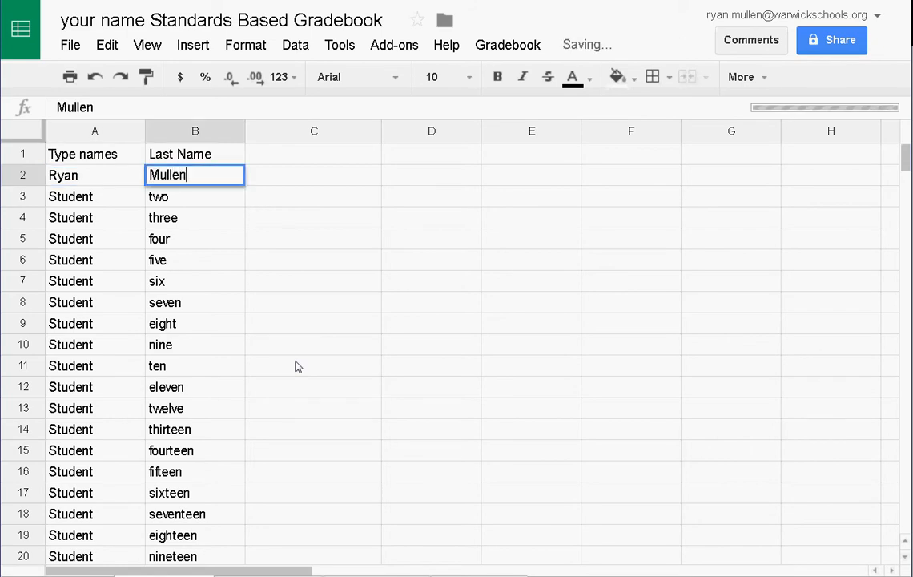
key("Return")
key("Left")
type("Tom")
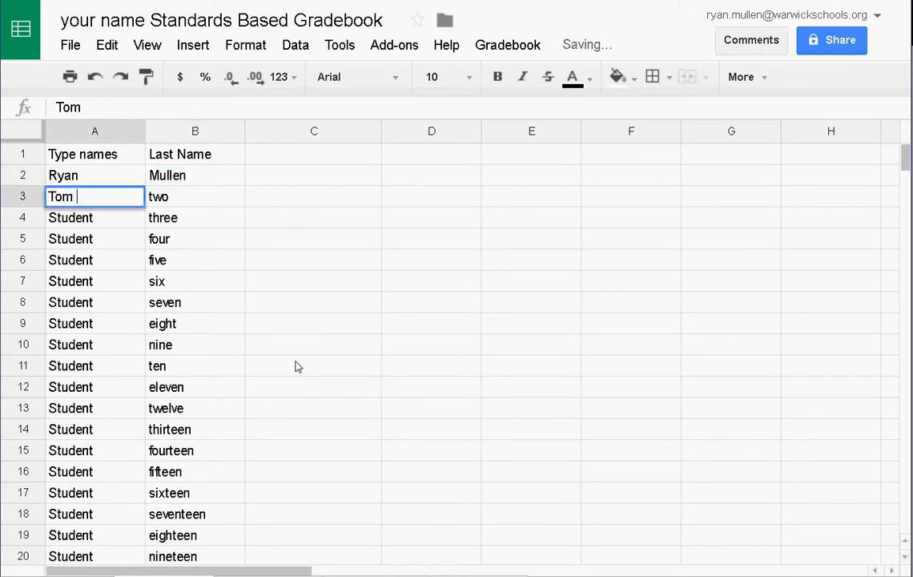
key("Tab")
type("Brady")
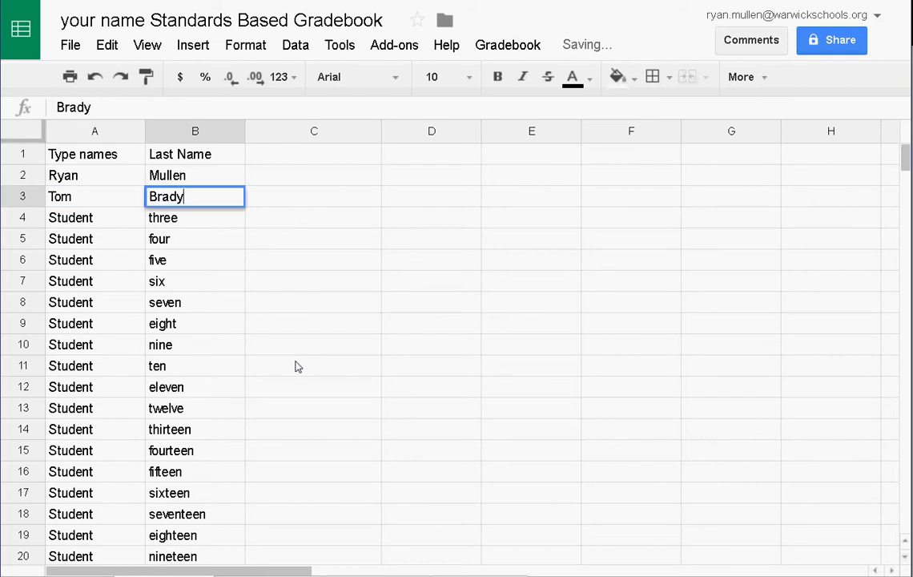
key("Return")
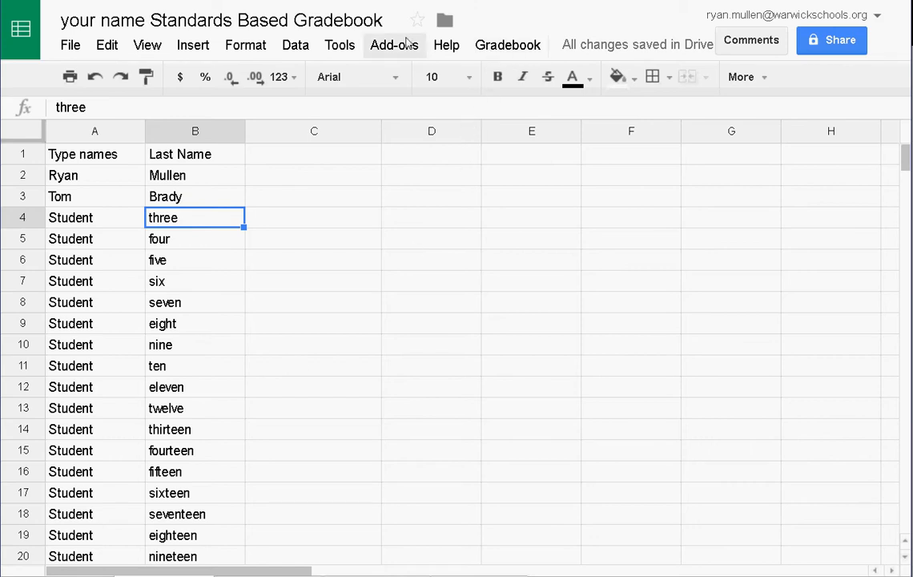
Run Gradebook > Rename Tabs and authorize the sheet links script to access spreadsheets.
left_click(506, 50)
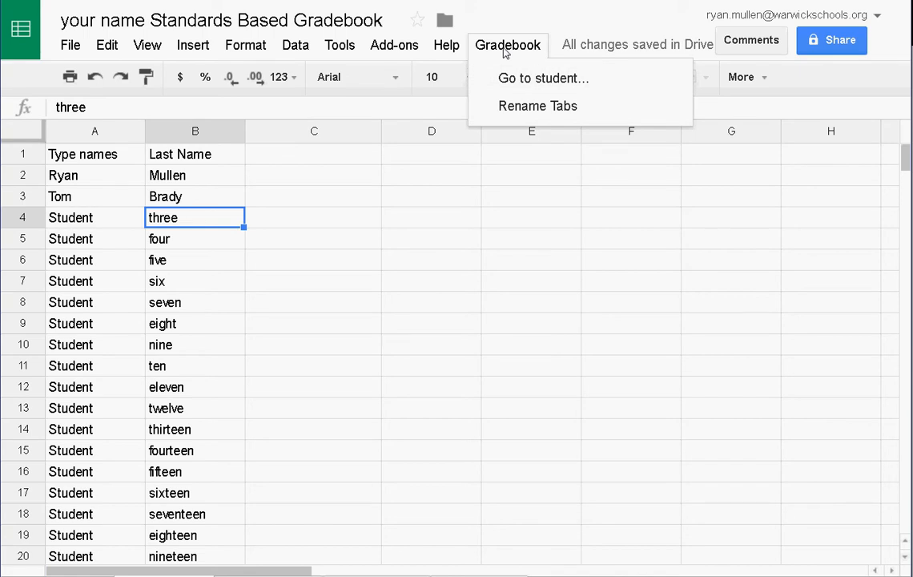
left_click(530, 106)
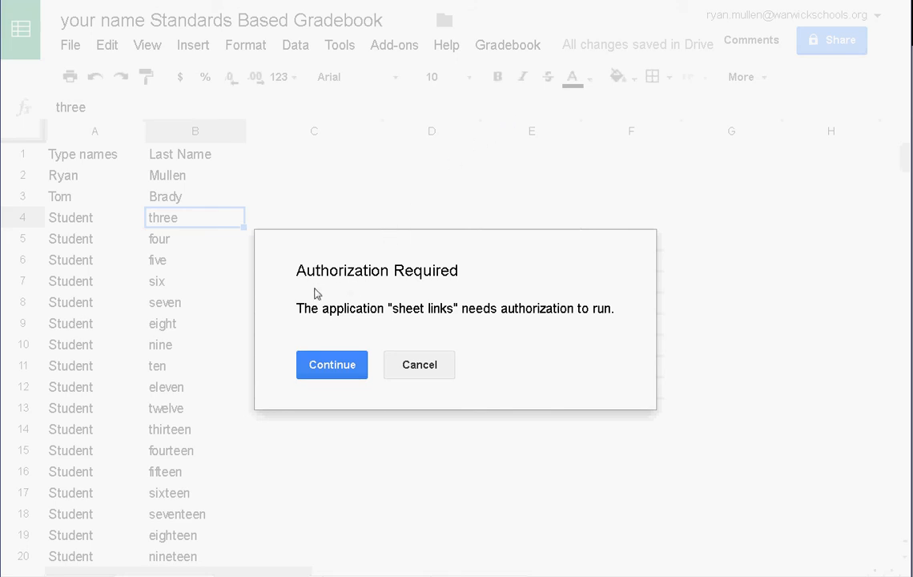
left_click(333, 367)
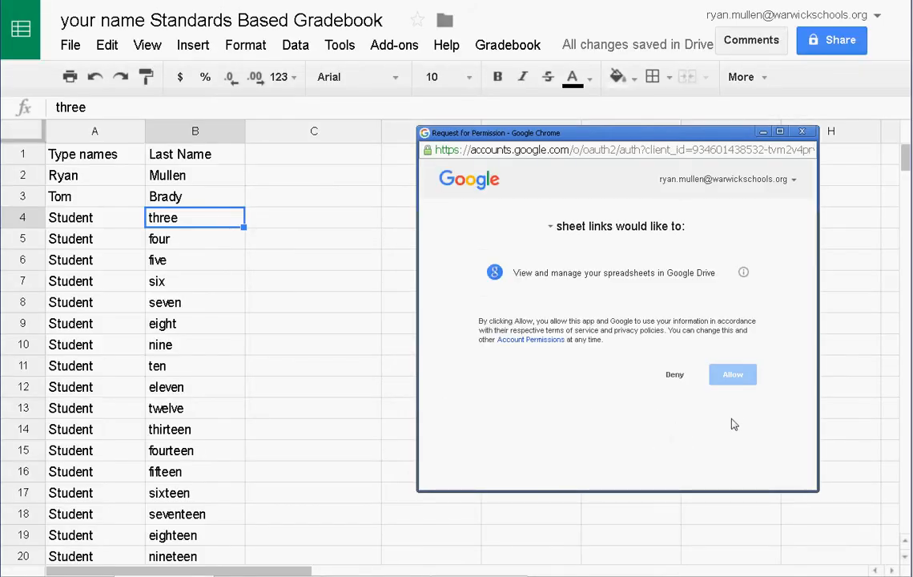
left_click(735, 375)
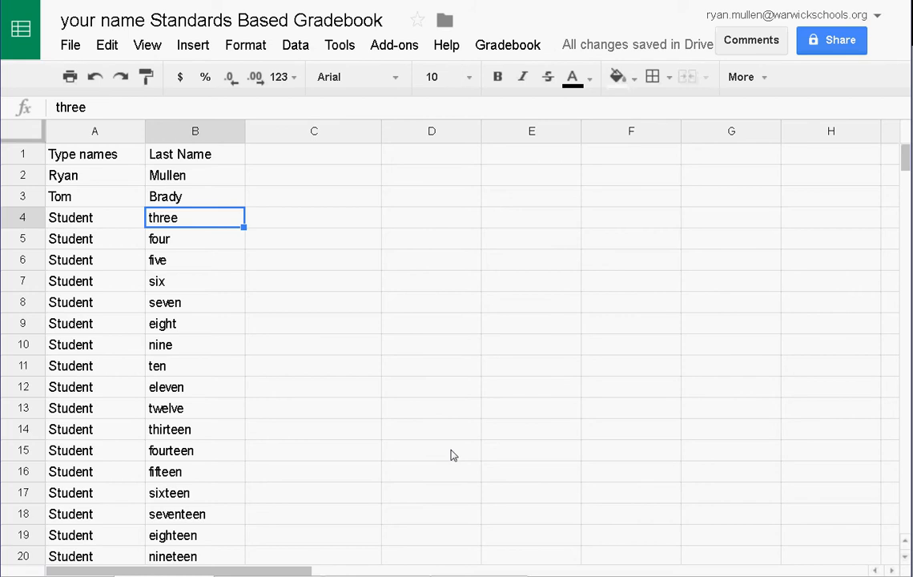
Jump to the Assignment 1 sheet from the Gradebook 'Go to student' list.
left_click(505, 50)
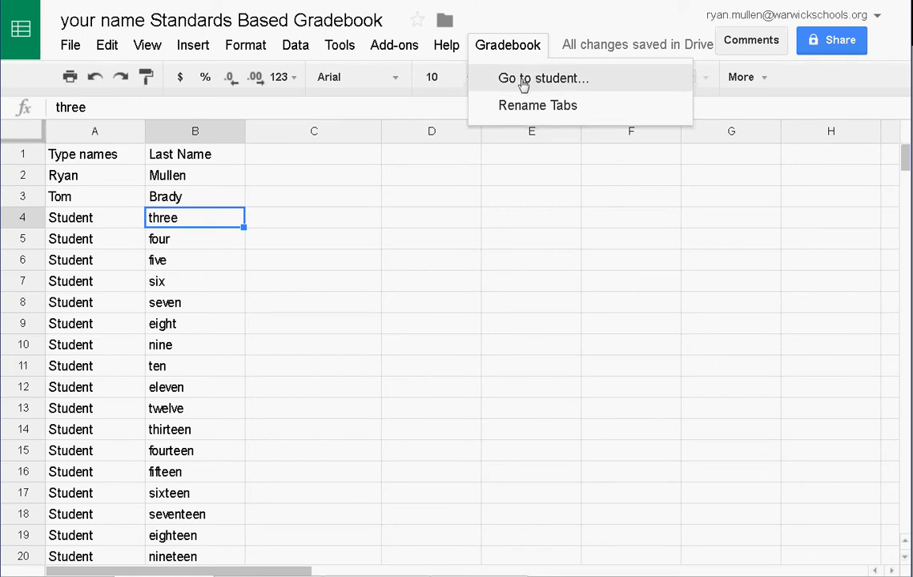
left_click(523, 80)
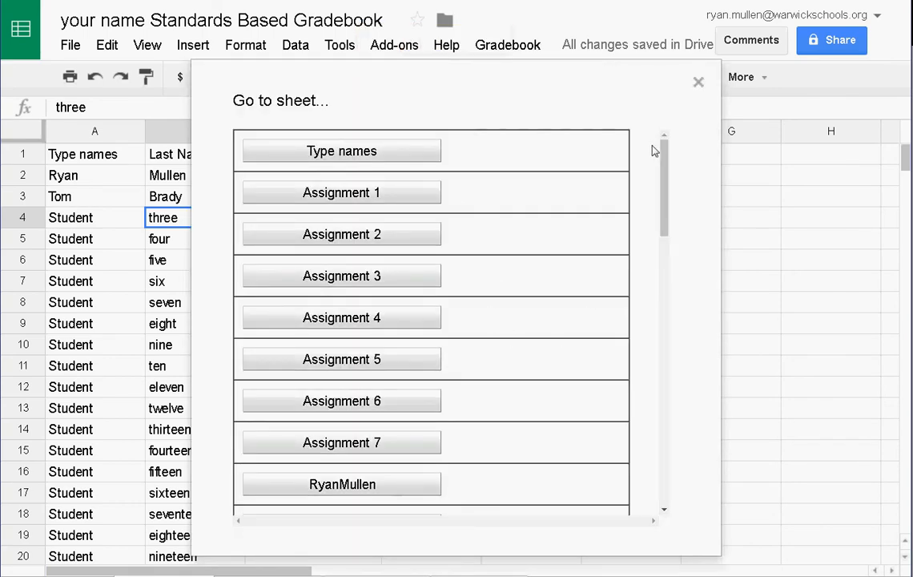
left_click_drag(663, 173, 670, 211)
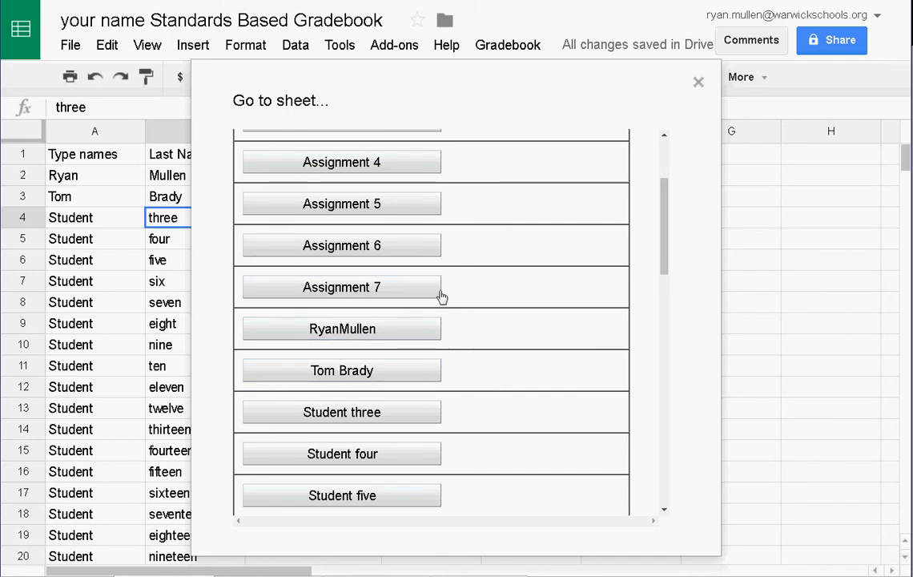
scroll(440, 330, "up", 3)
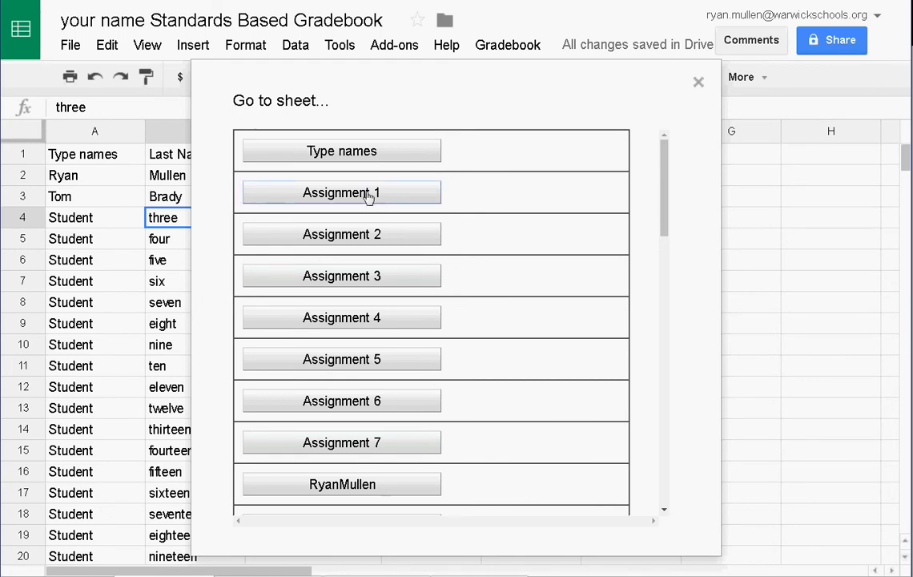
left_click(334, 193)
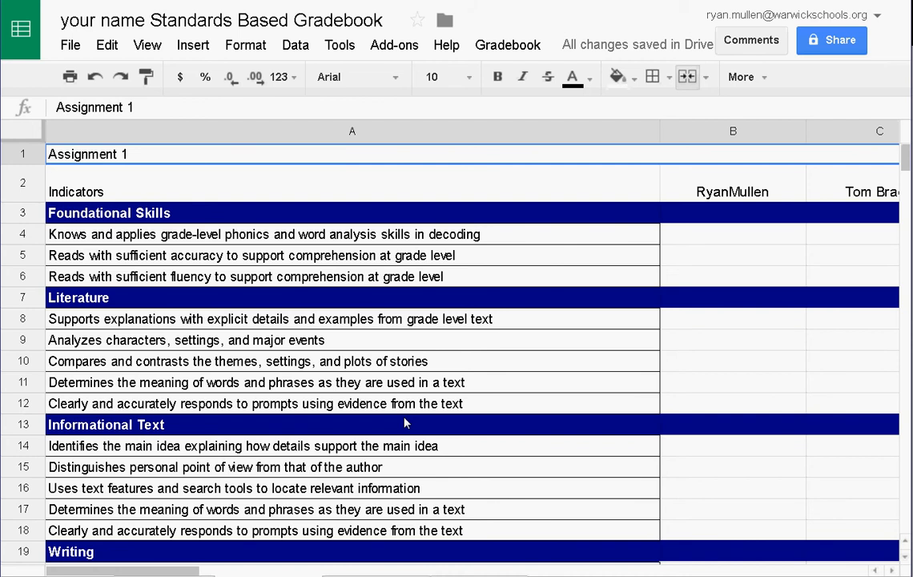
Enter phonics scores 1 in B4 and 2 in C4 on Assignment 1.
left_click(708, 240)
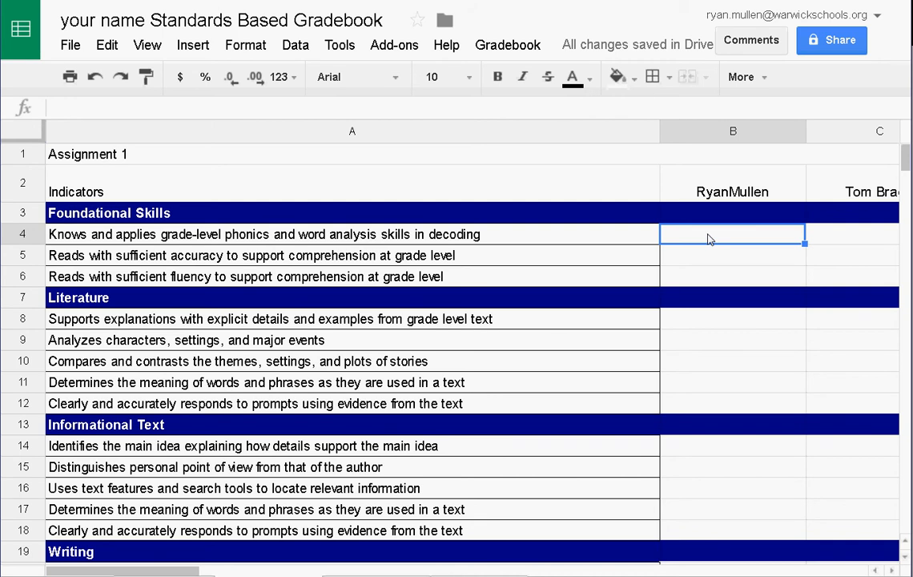
type("1")
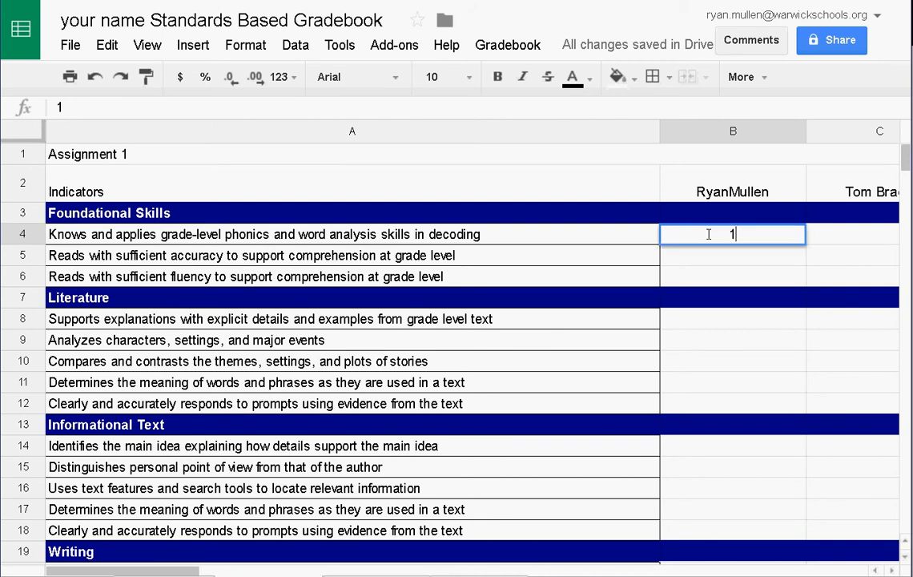
key("Tab")
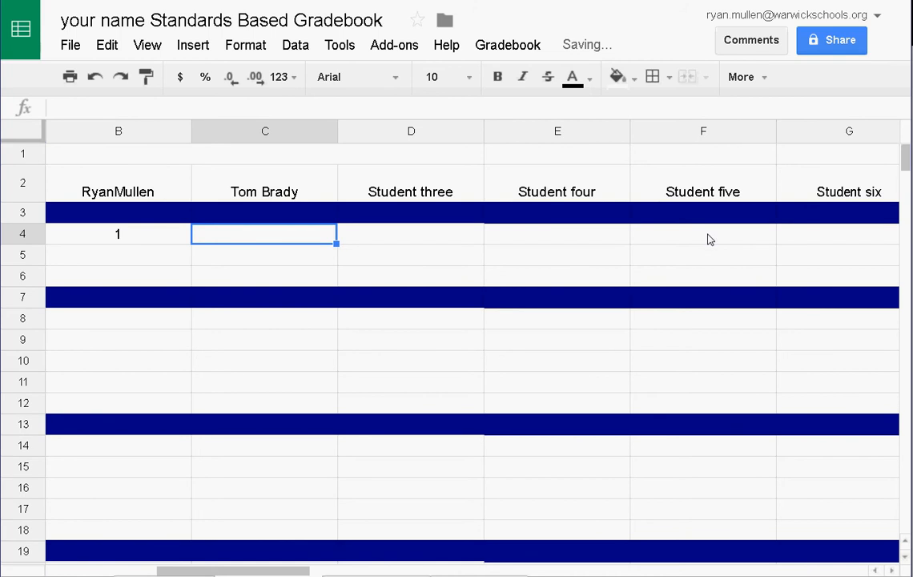
type("2")
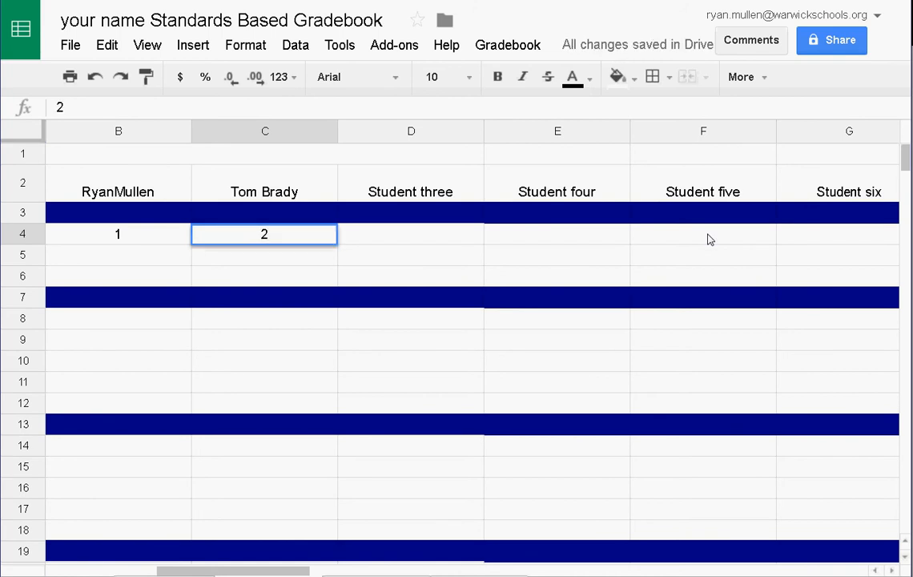
key("Left")
key("Left")
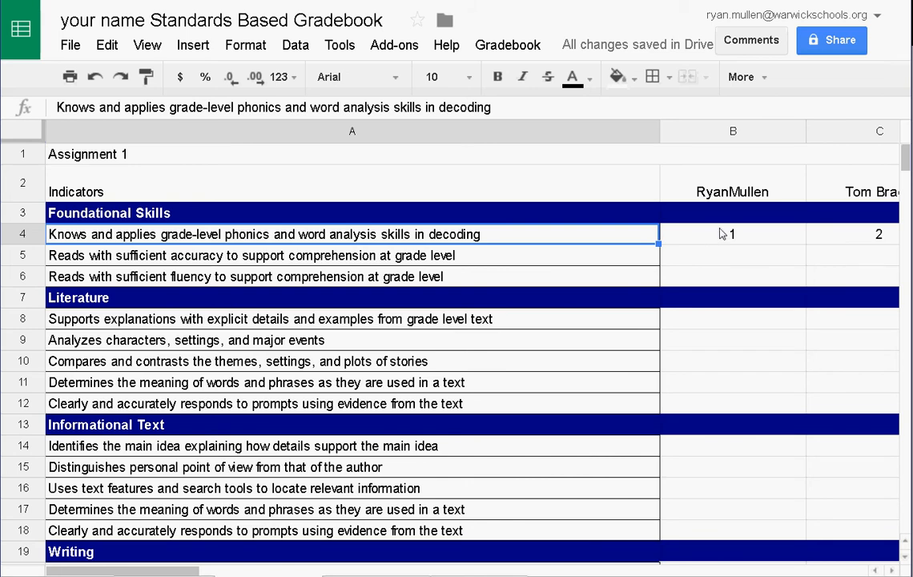
Go to the Assignment 2 sheet and select cell B4.
left_click(505, 46)
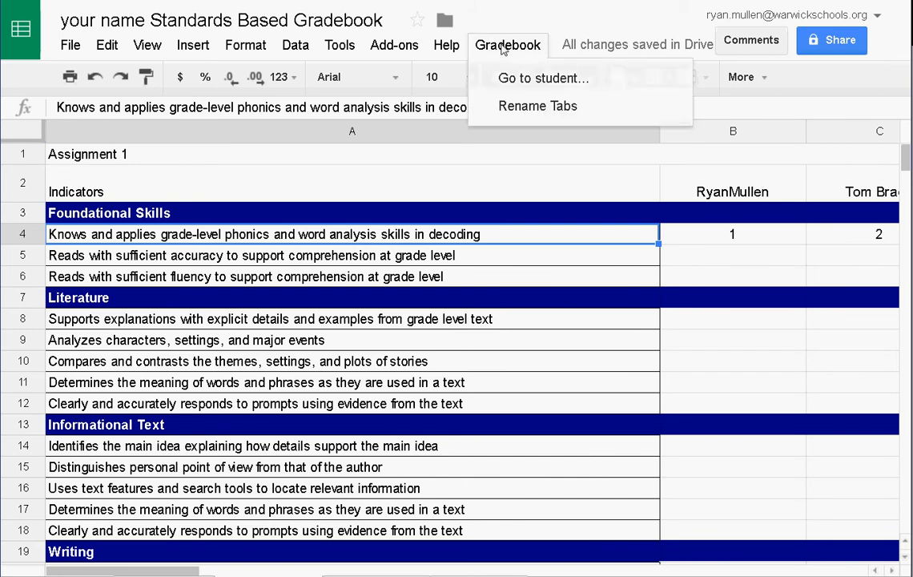
left_click(534, 77)
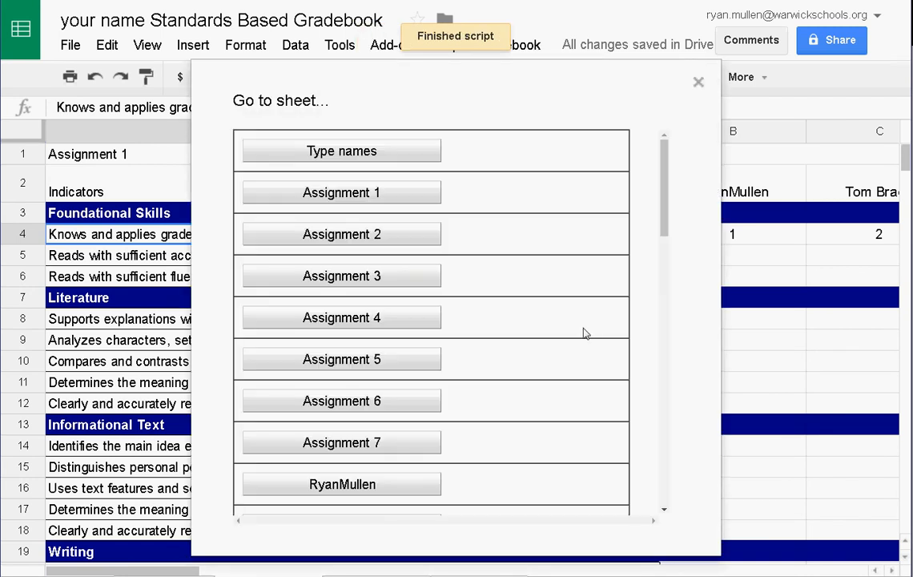
left_click(334, 237)
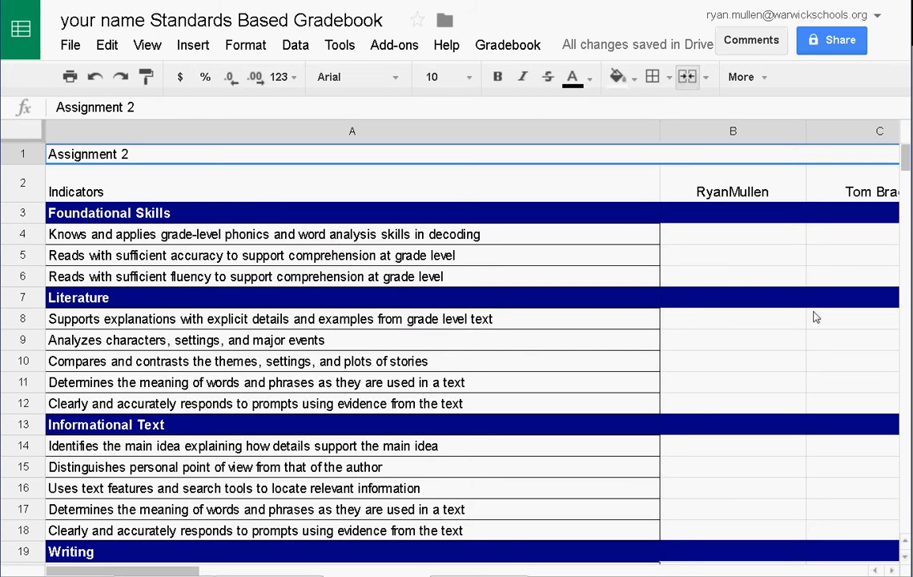
left_click(730, 242)
Enter phonics scores 2 in B4 and 3 in C4 on Assignment 2.
type("2")
key("Tab")
type("3")
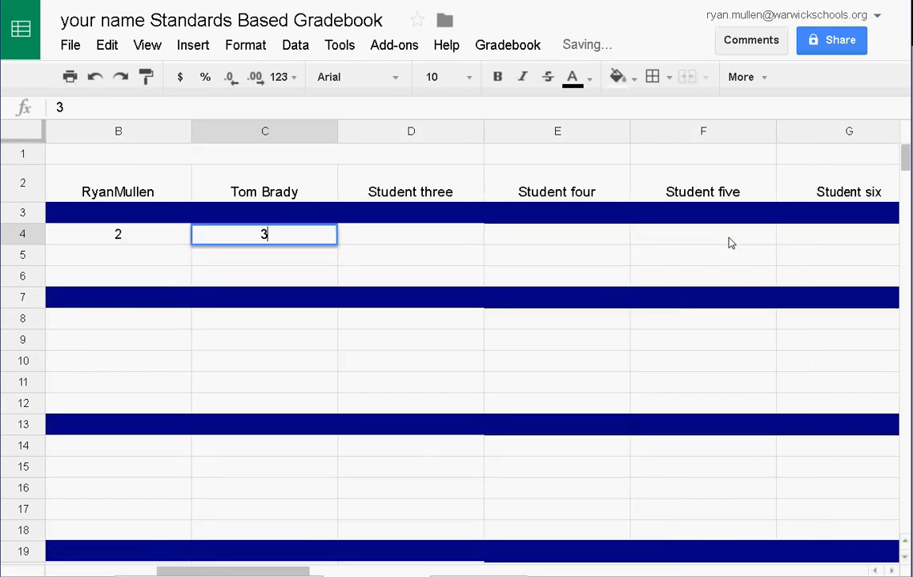
key("Tab")
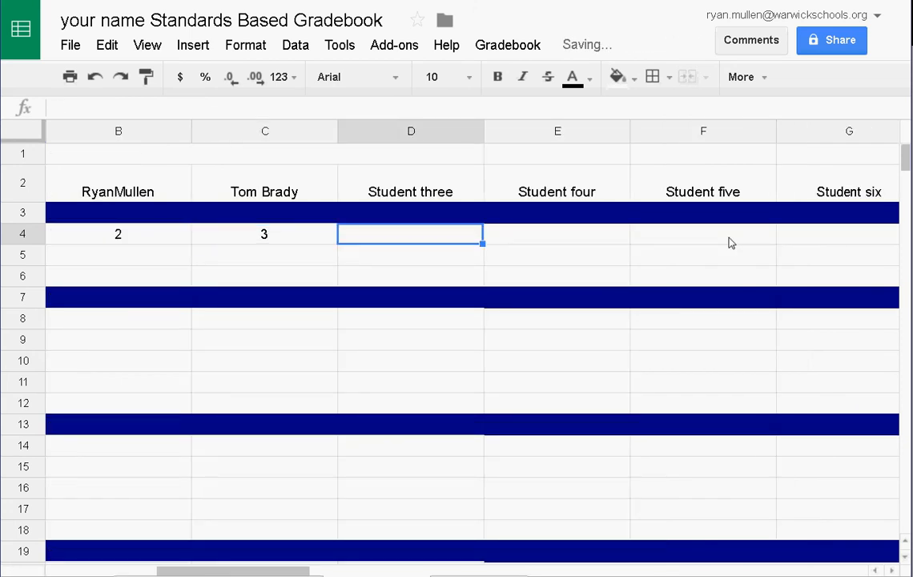
key("Left")
key("Left")
key("Left")
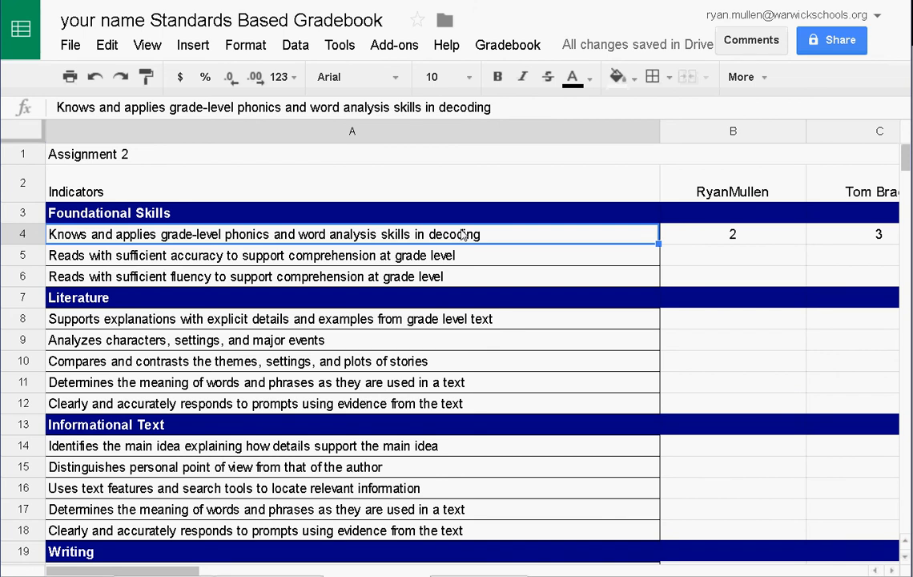
Switch to the Assignment 3 sheet via Gradebook > Go to student.
left_click(502, 50)
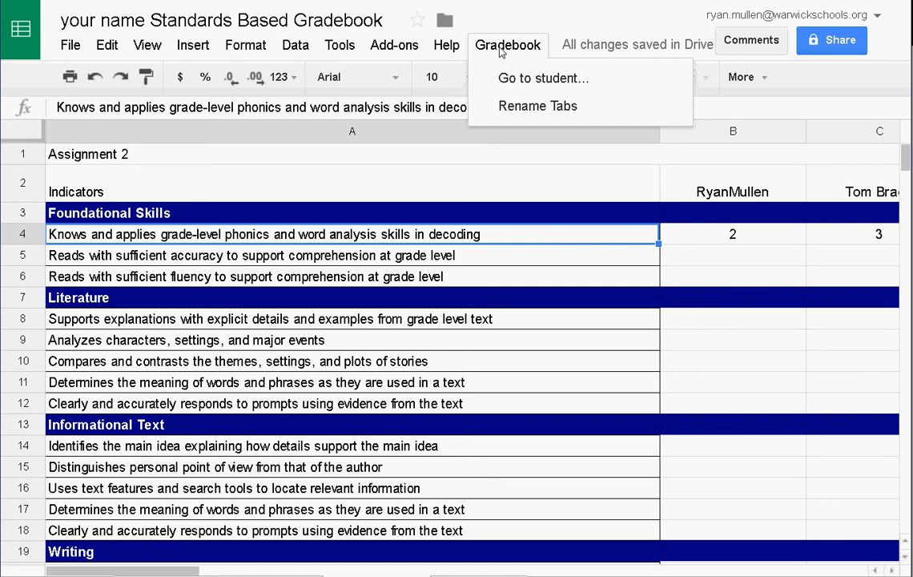
left_click(528, 78)
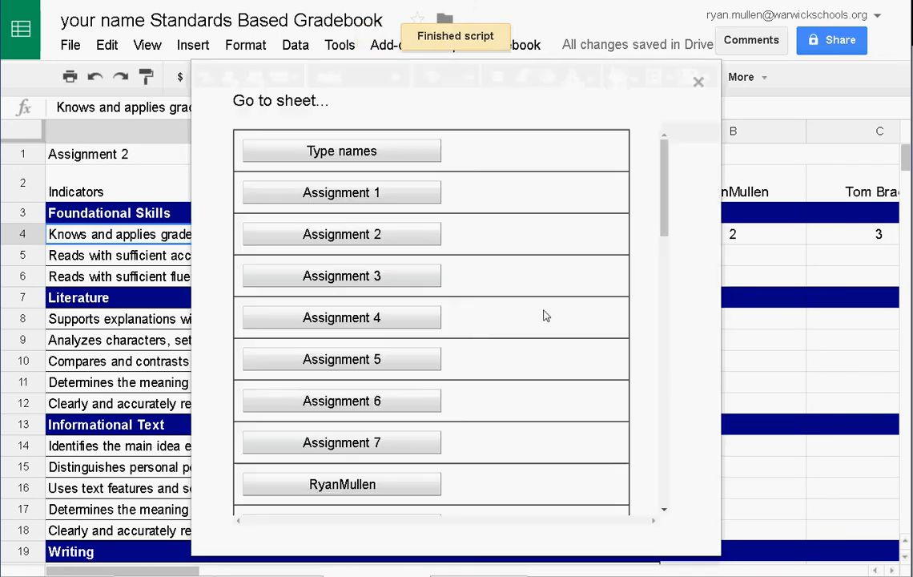
left_click(341, 280)
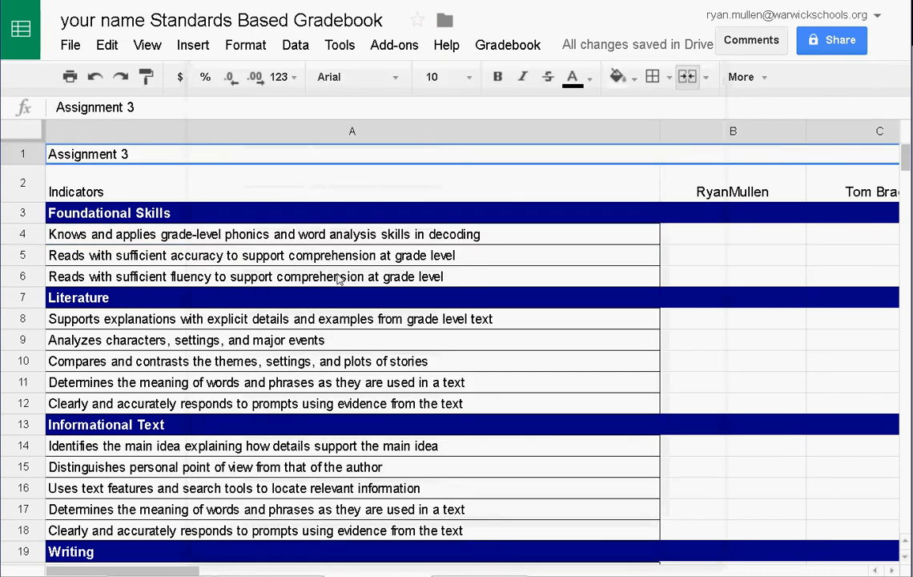
Enter phonics scores 2 in B4 and 4 in C4 on Assignment 3.
left_click(731, 238)
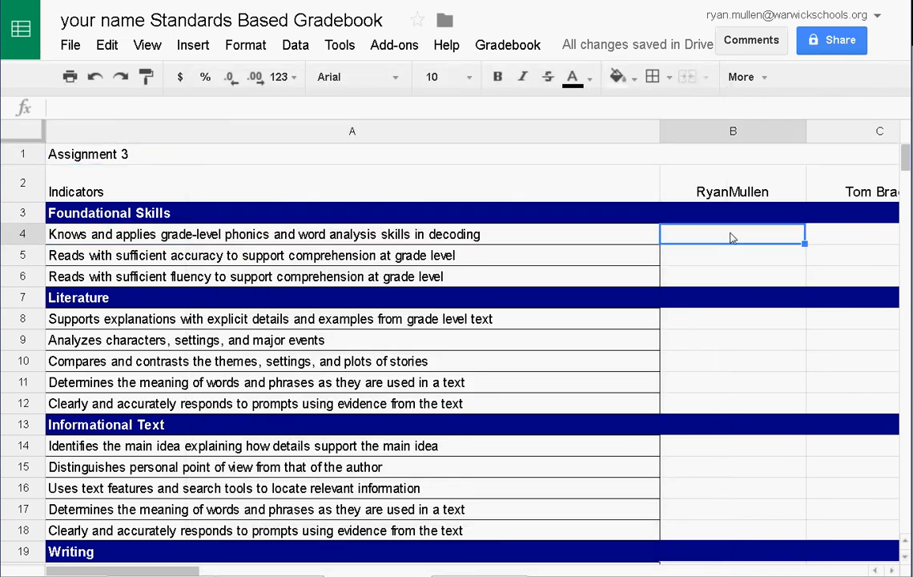
type("2")
key("Tab")
type("4")
key("Tab")
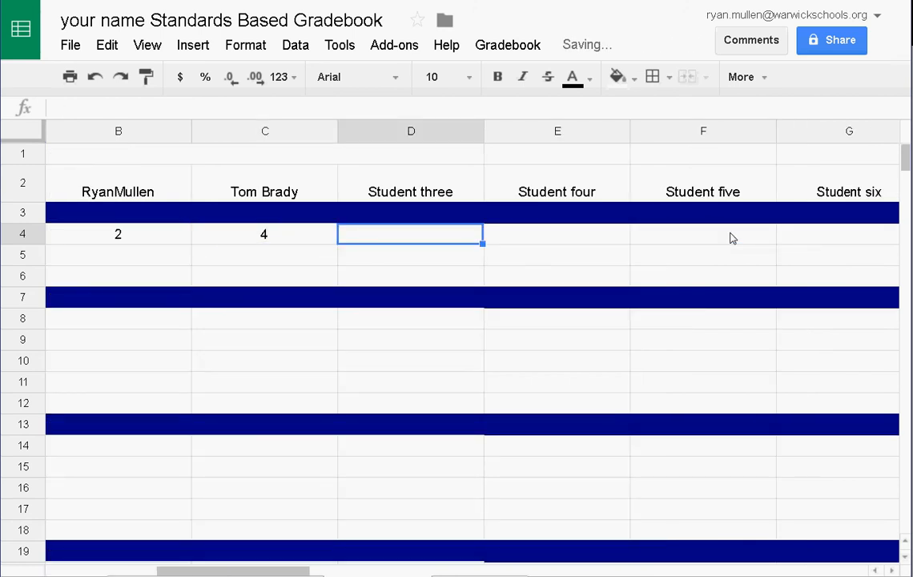
key("Left")
key("Left")
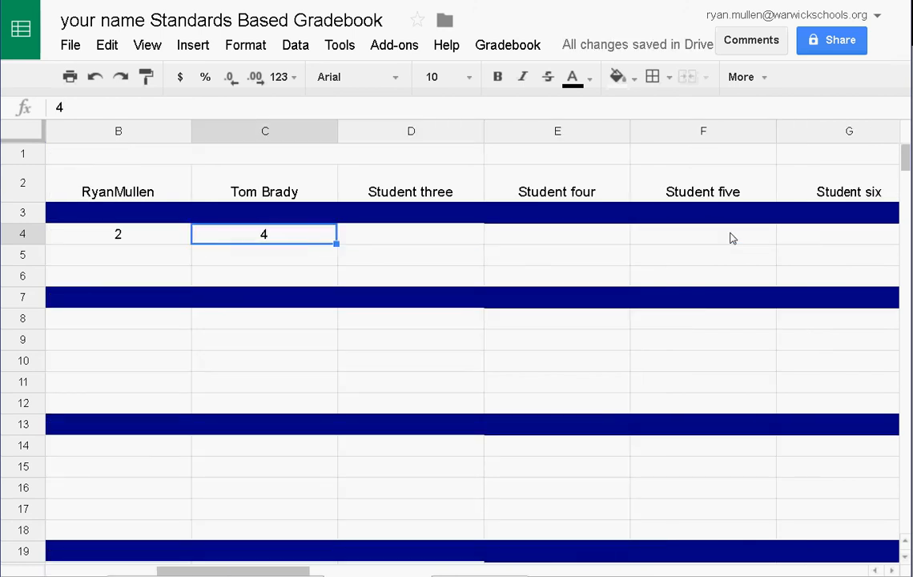
key("Left")
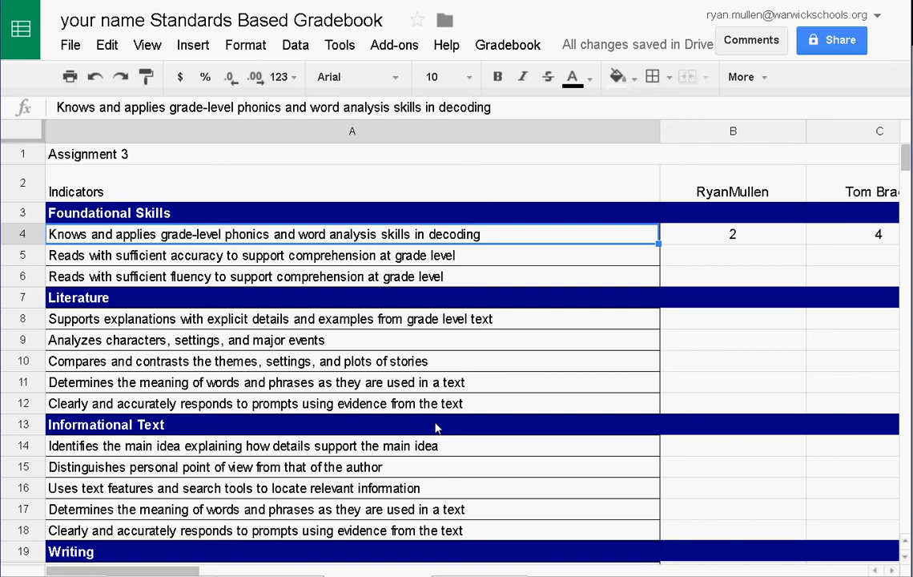
Open the first student's summary sheet from the Gradebook 'Go to student' list.
left_click(517, 48)
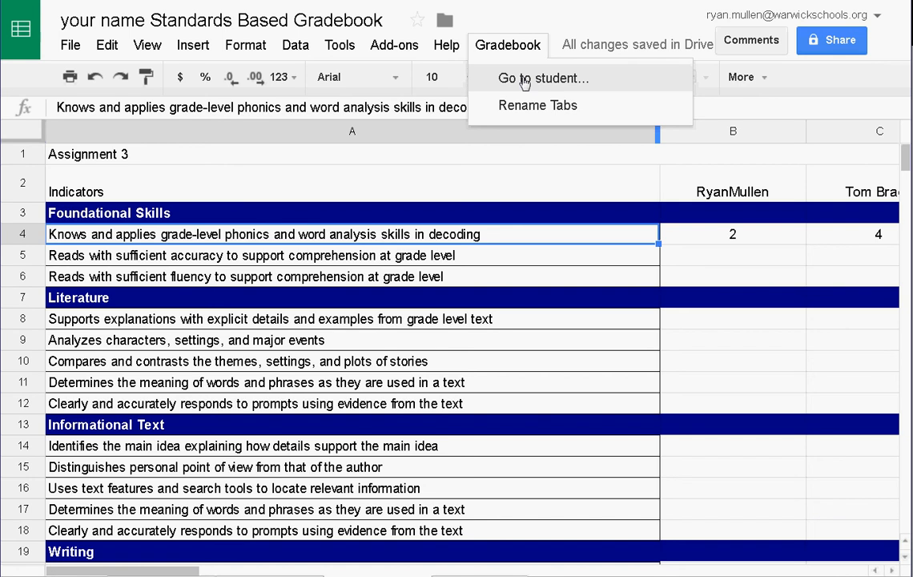
left_click(525, 80)
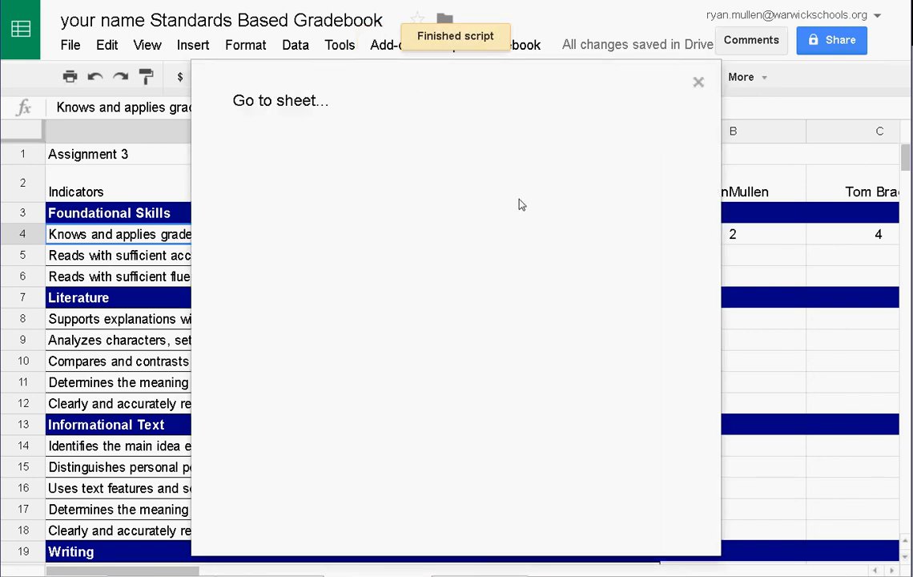
scroll(516, 262, "down", 3)
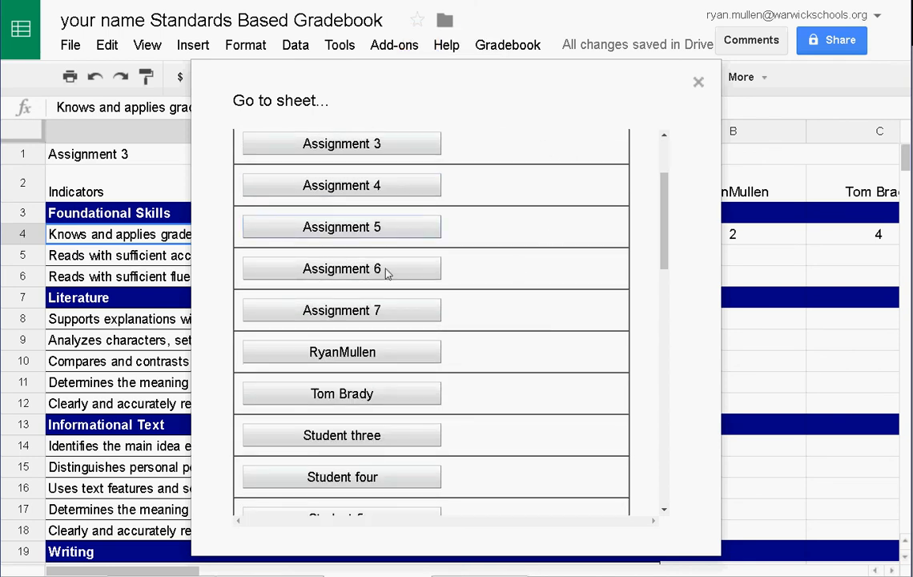
left_click(343, 354)
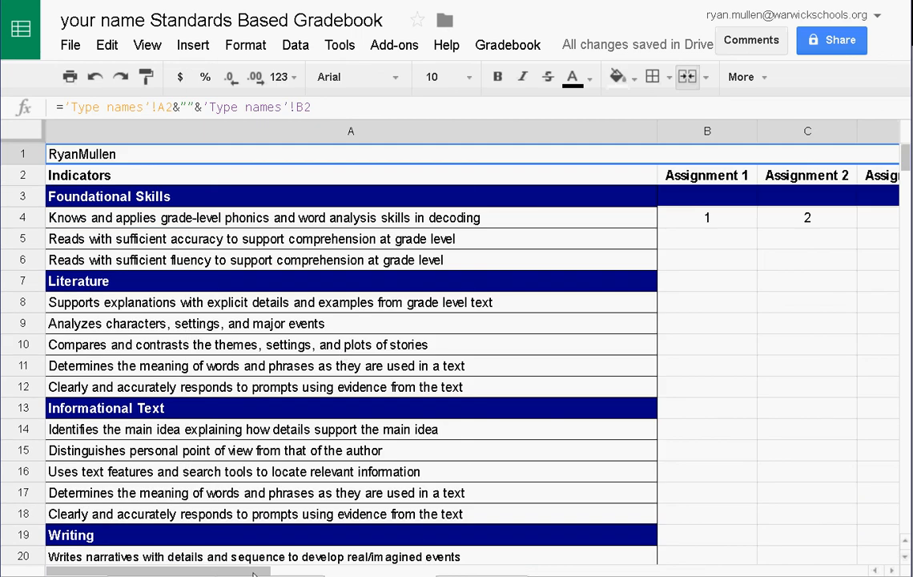
Check the linked phonics scores 1, 2 and 2 in B4–D4.
left_click_drag(255, 574, 316, 574)
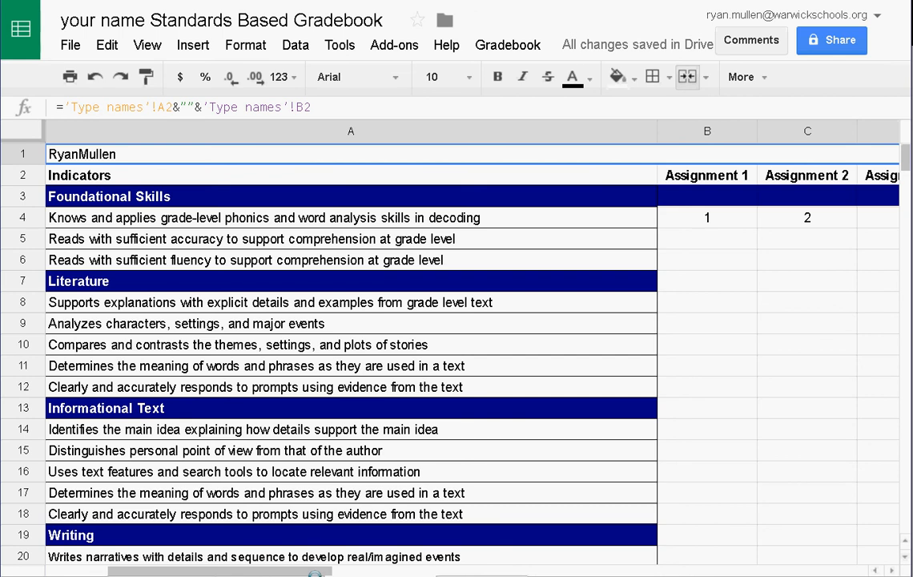
left_click(715, 217)
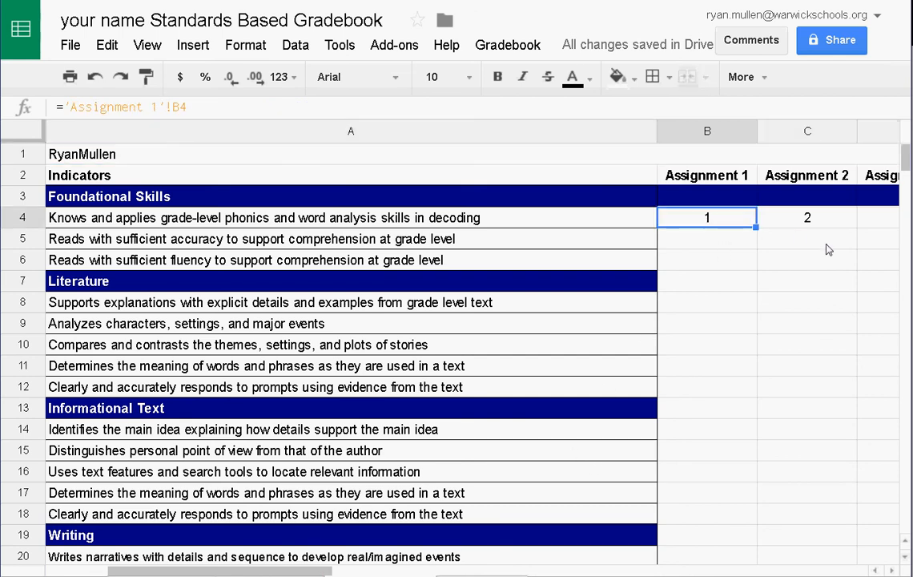
key("Right")
key("Right")
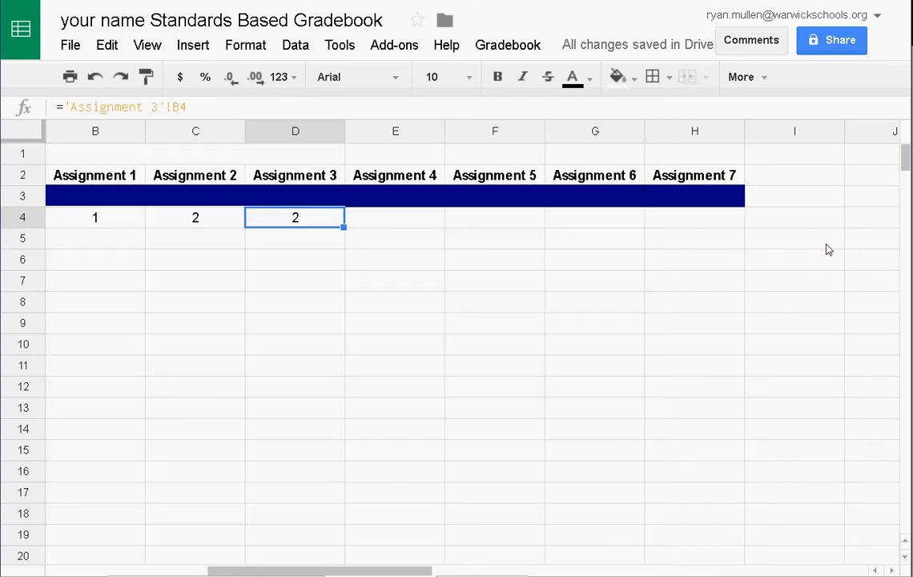
key("Left")
key("Left")
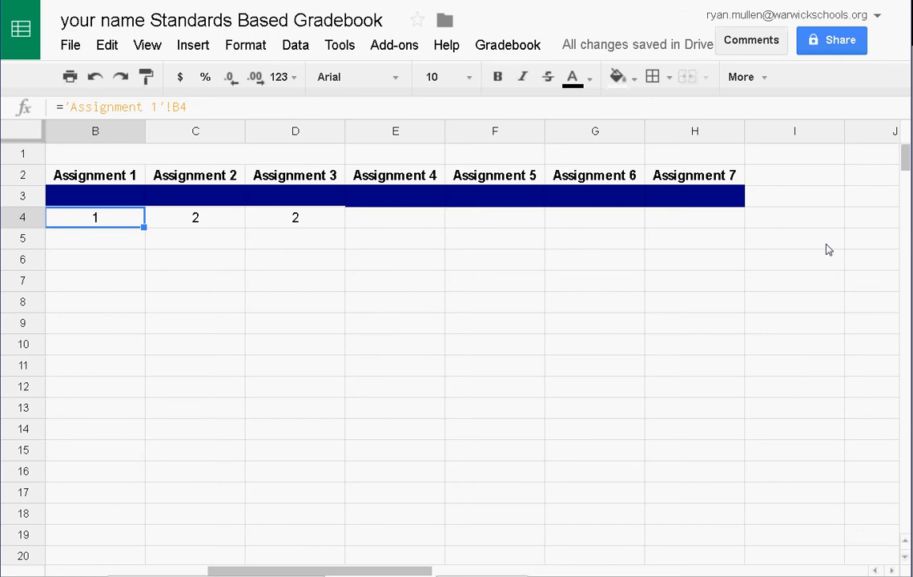
key("Left")
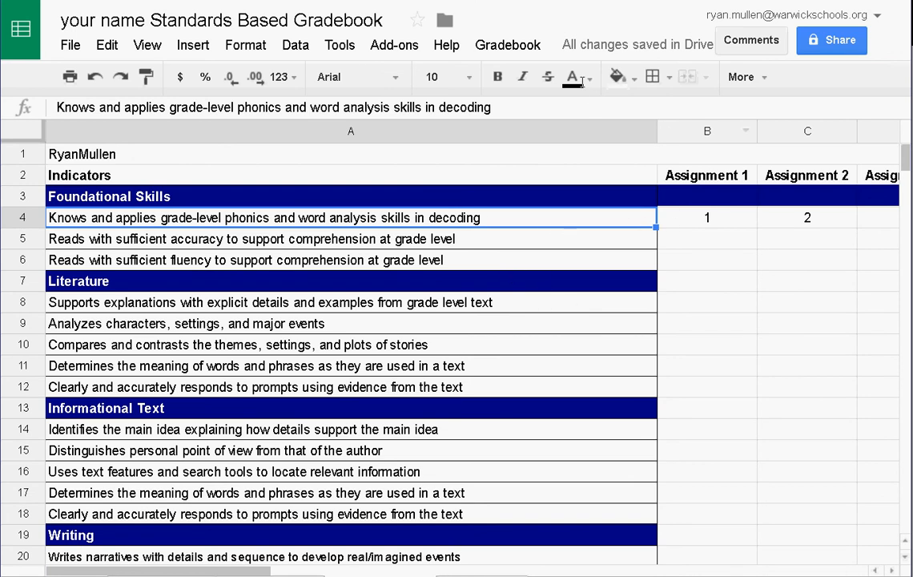
Jump to the second student's summary sheet using the Gradebook menu's Go to student list.
left_click(512, 46)
left_click(528, 77)
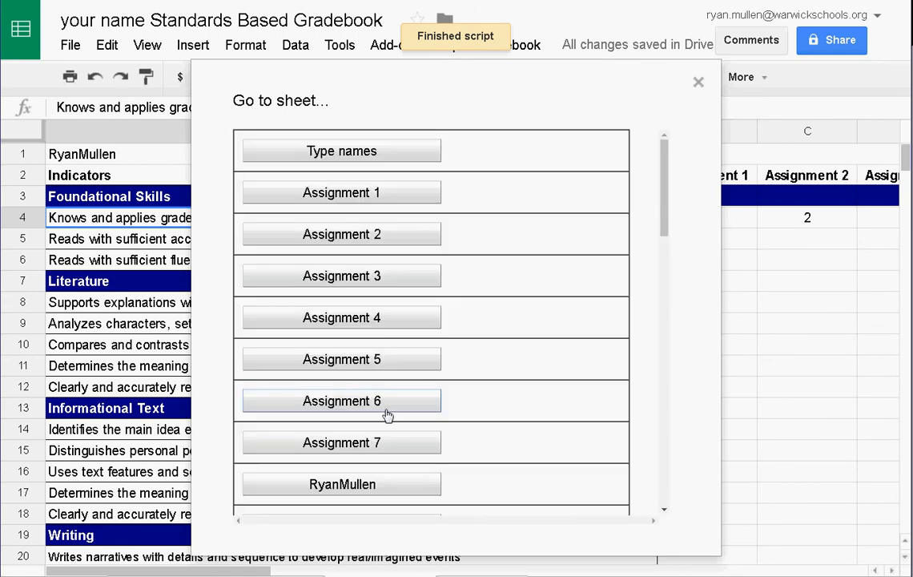
scroll(385, 415, "down", 1)
left_click(363, 467)
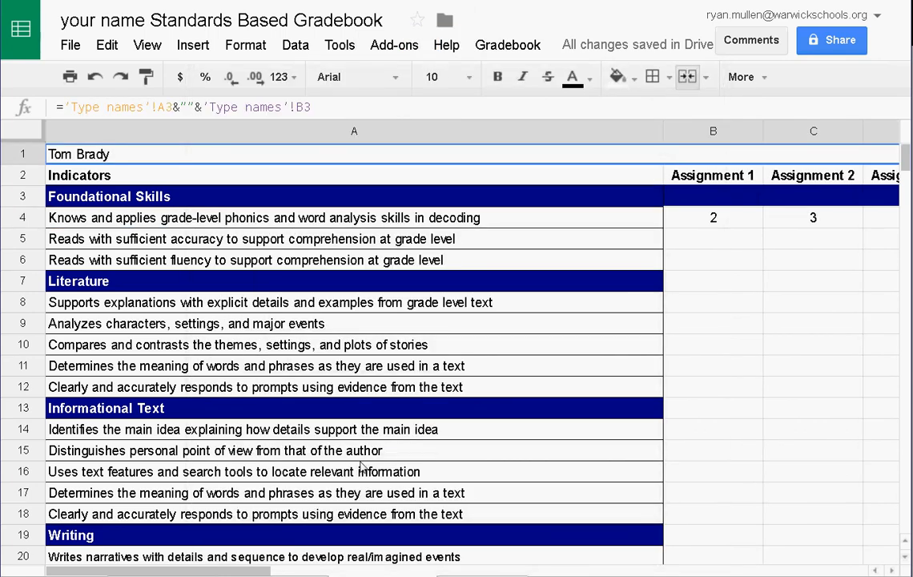
Check the compiled phonics scores 2, 3 and 4 for Assignments 1–3 in row 4.
left_click(705, 218)
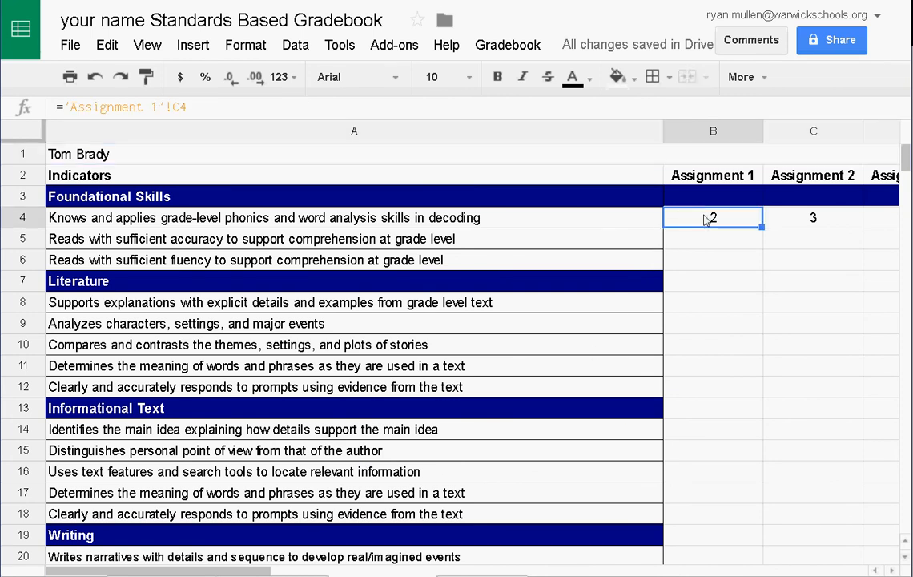
key("Right")
key("Right")
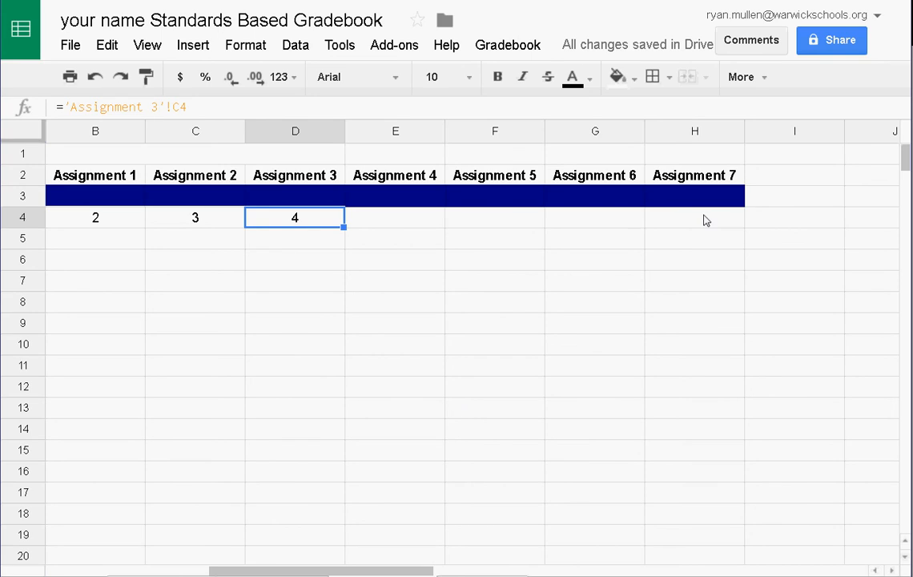
key("Left")
key("Left")
key("Left")
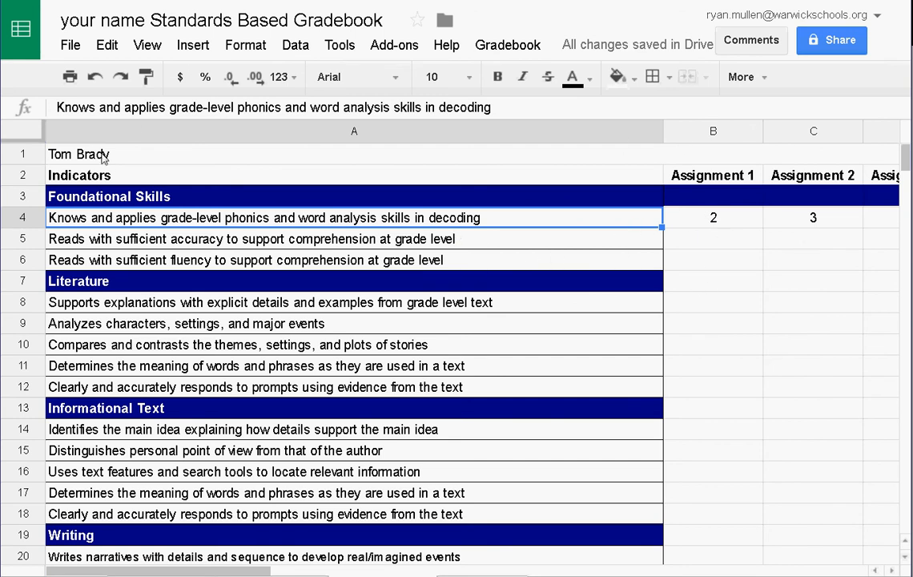
left_click(117, 175)
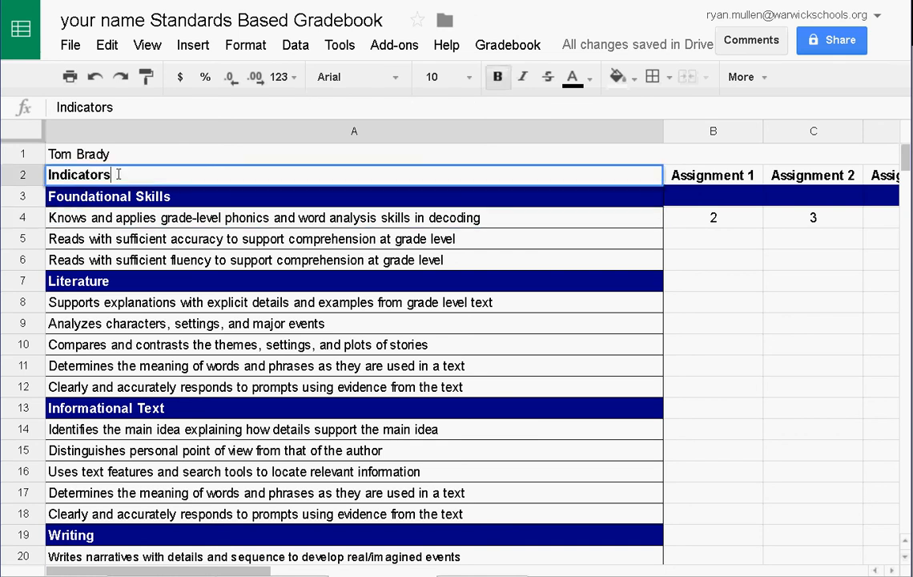
double_click(164, 179)
key("BackSpace")
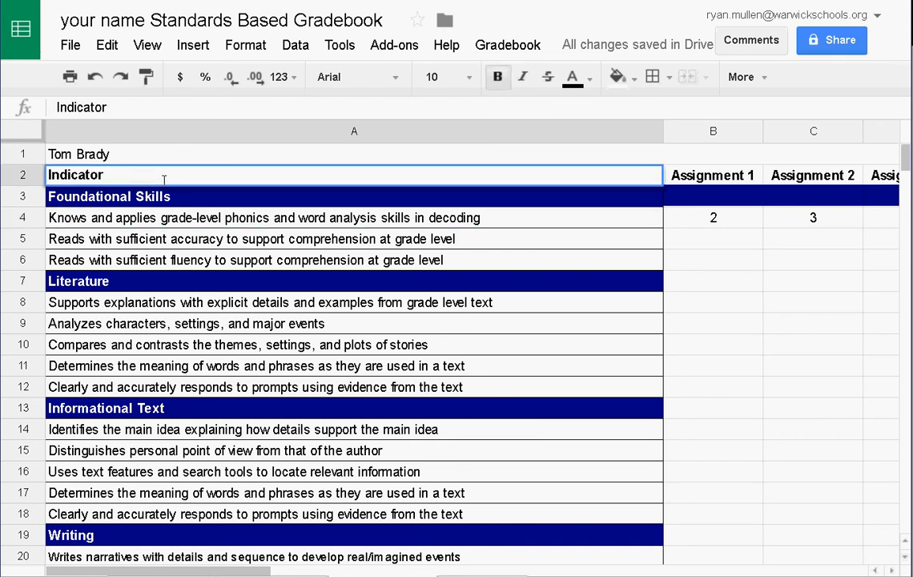
key("Return")
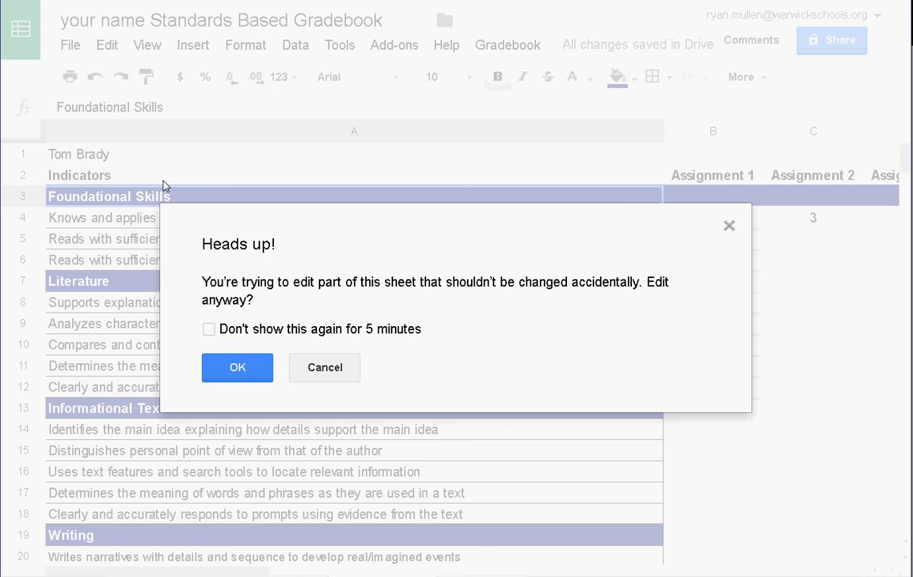
left_click(326, 367)
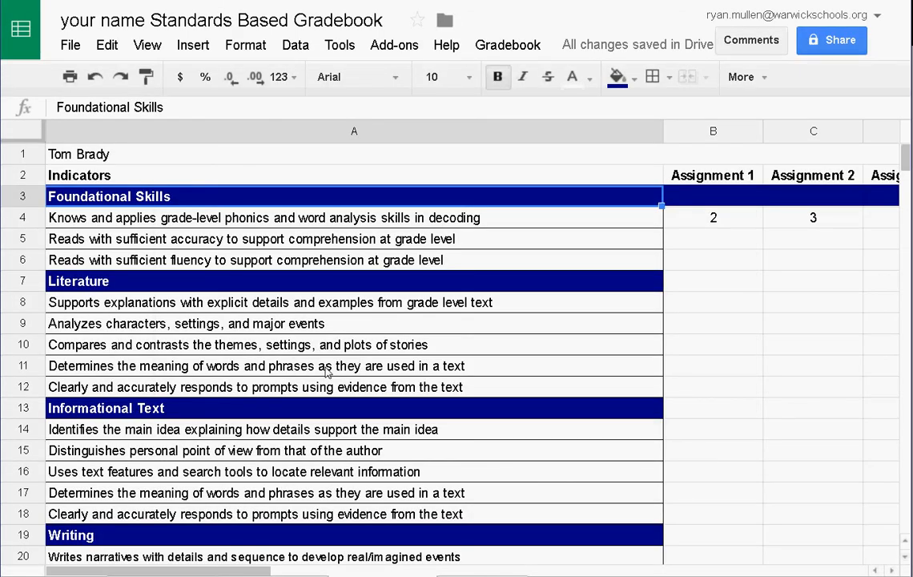